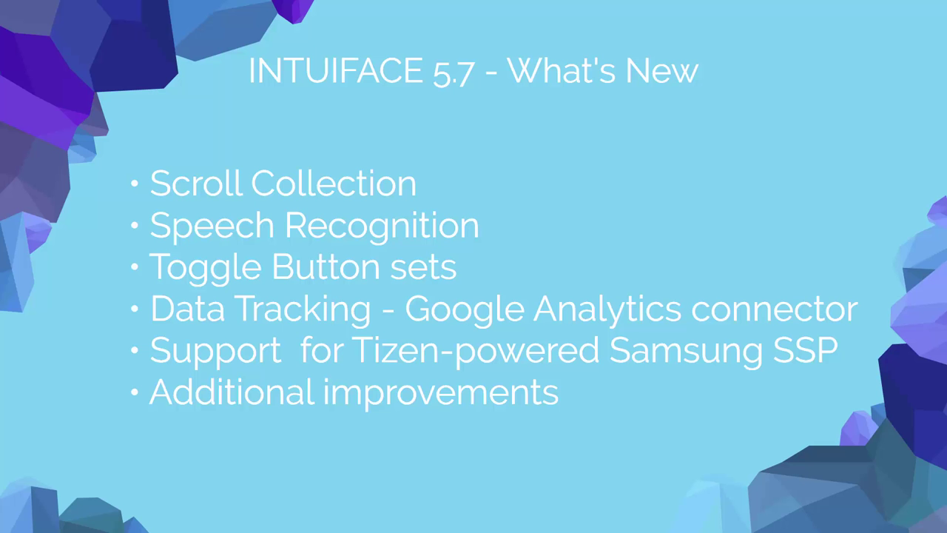
- Exit play mode with Escape to get back to editing the Agenda scene
key(Escape)
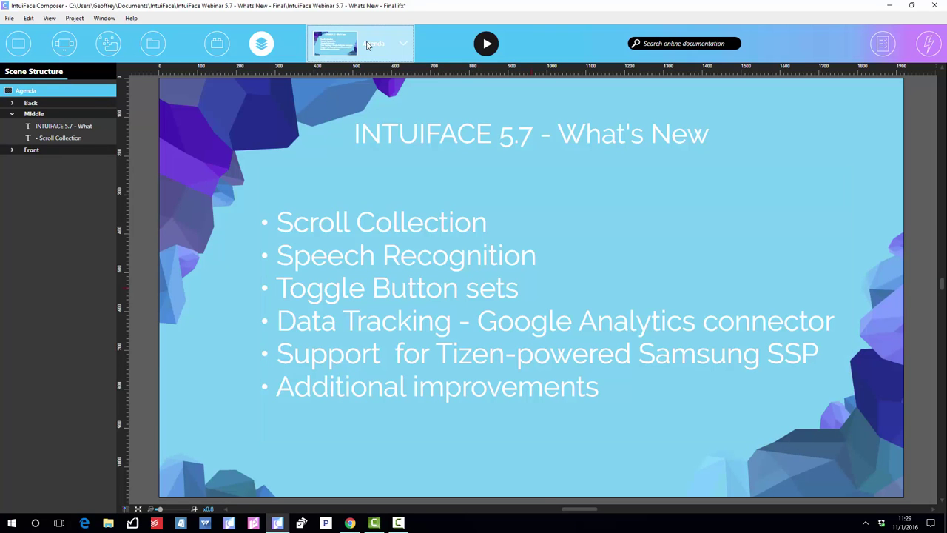
- Switch to the Scroll Collection scene, fit it to the canvas, and hide the Scene Structure panel
click(349, 42)
click(382, 130)
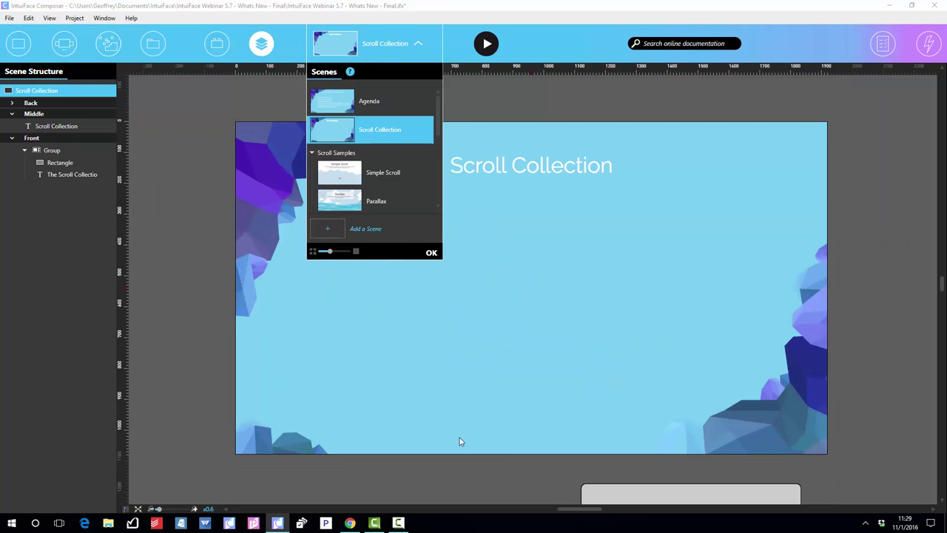
click(432, 252)
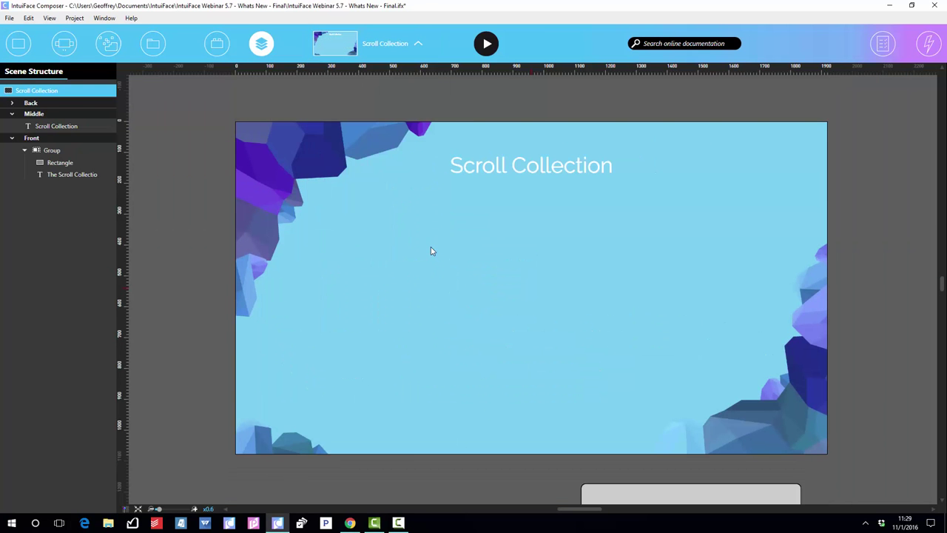
click(138, 510)
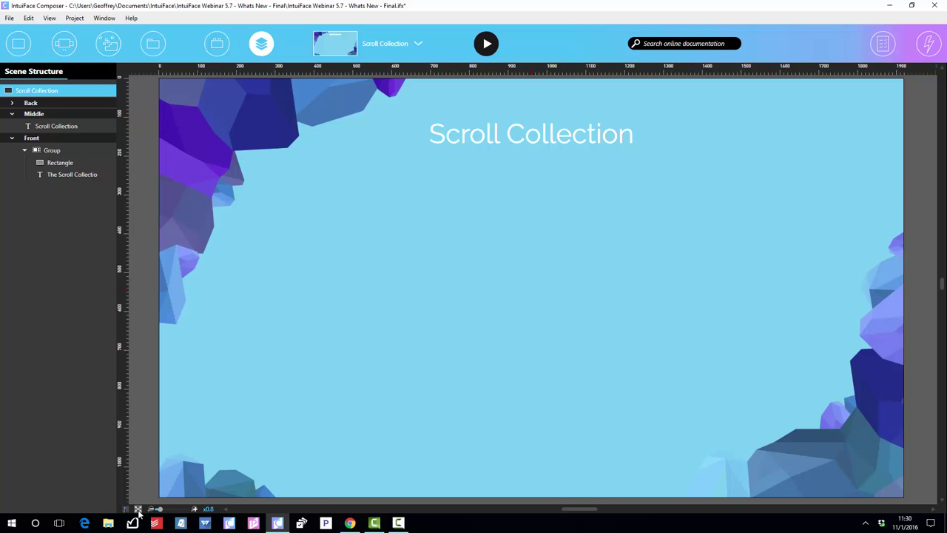
click(261, 46)
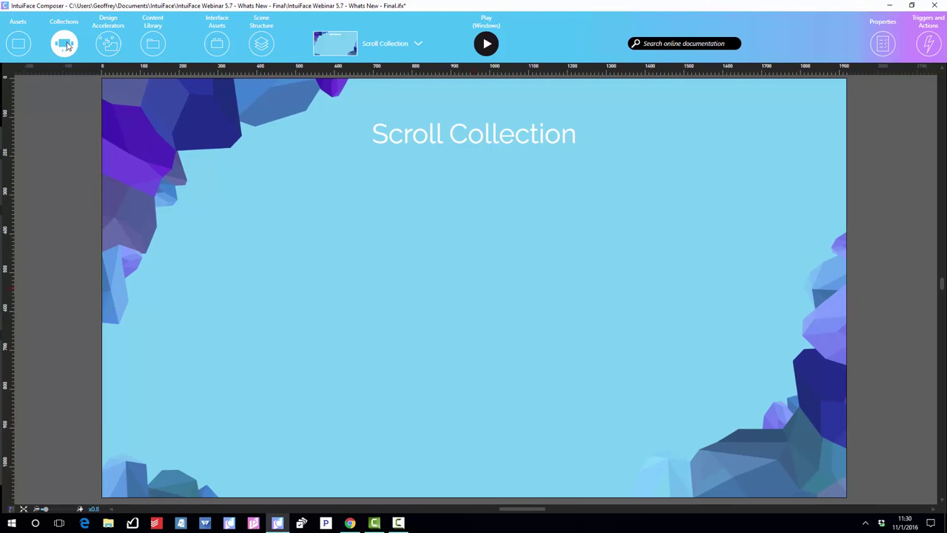
- Add a Scroll collection at the scene centre and enlarge its frame
click(65, 44)
drag(490, 257, 499, 251)
drag(731, 403, 811, 423)
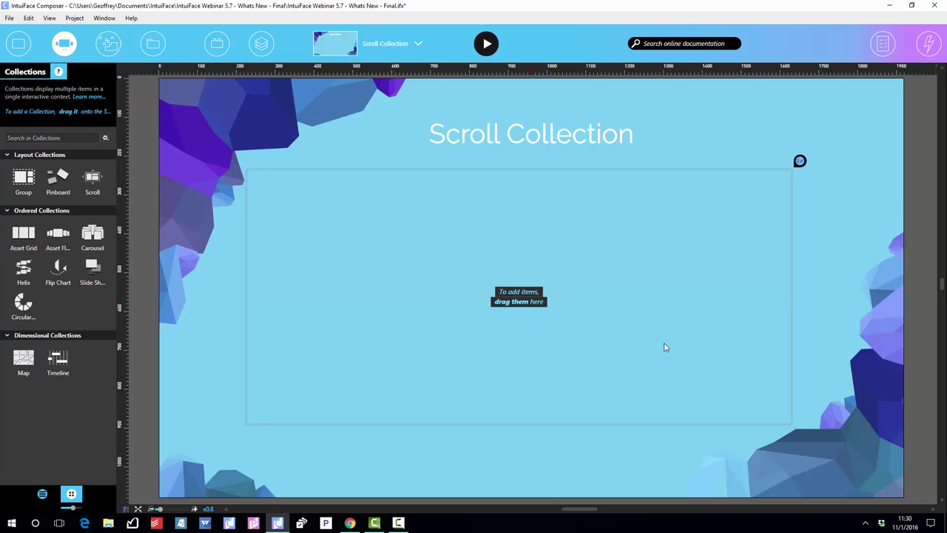
click(670, 345)
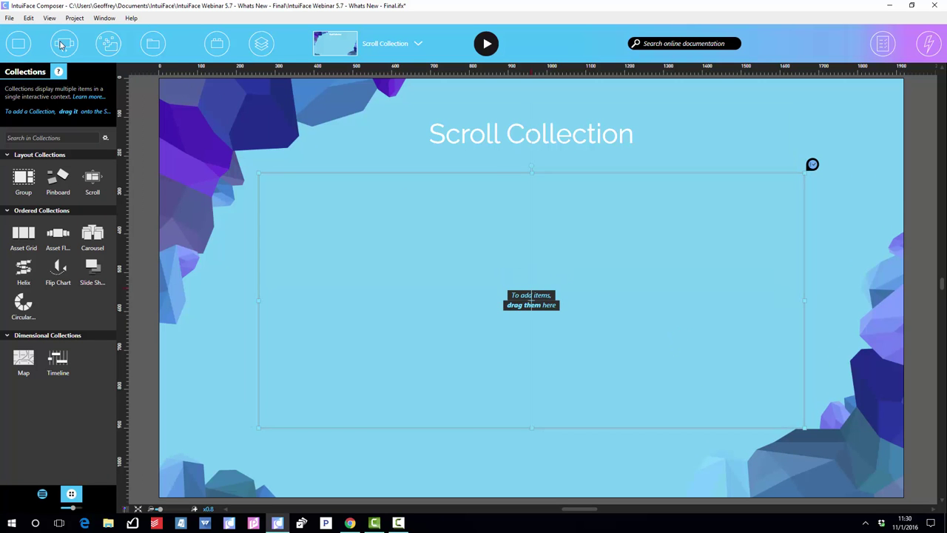
click(62, 46)
- Place the beach panorama from the Content Library and stretch it wider and taller
click(153, 43)
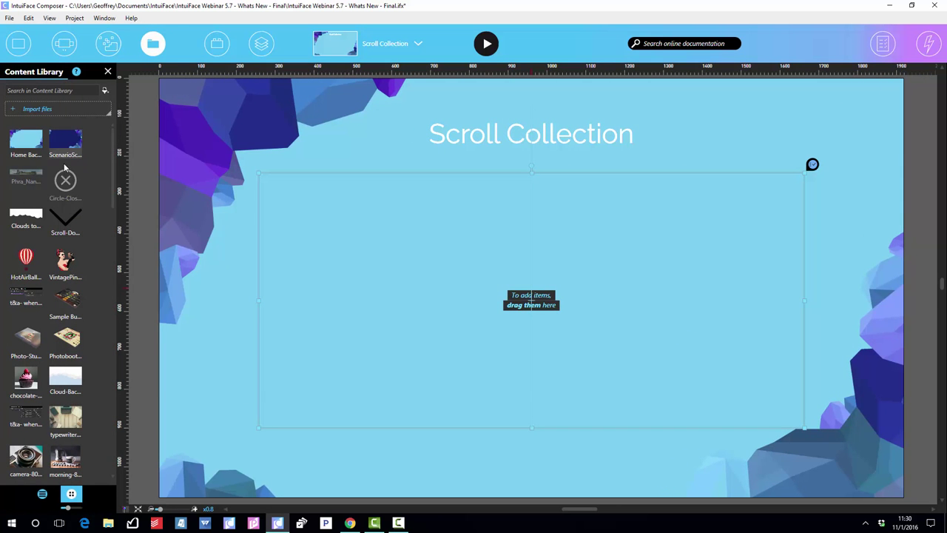
mouse_move(32, 179)
mouse_down()
mouse_move(443, 302)
mouse_move(563, 309)
mouse_up()
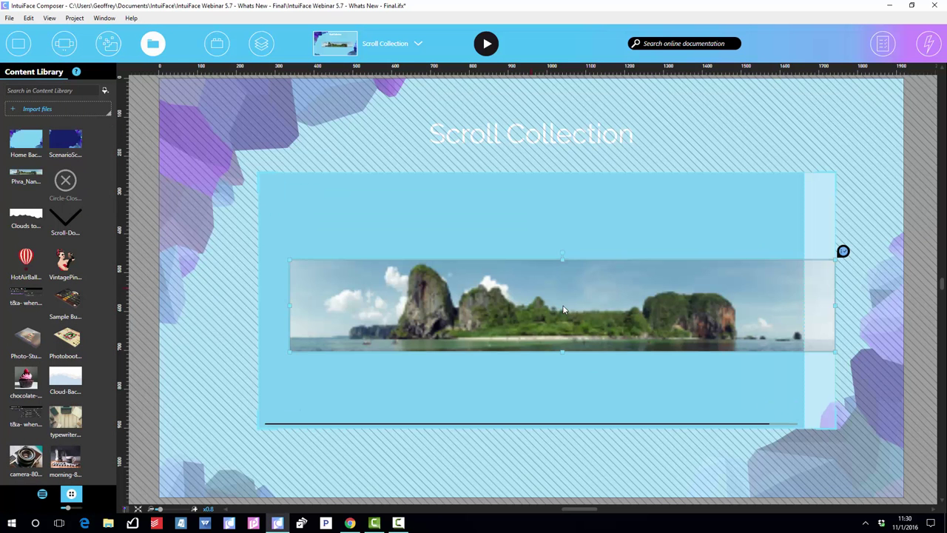
scroll(563, 309, down, 5)
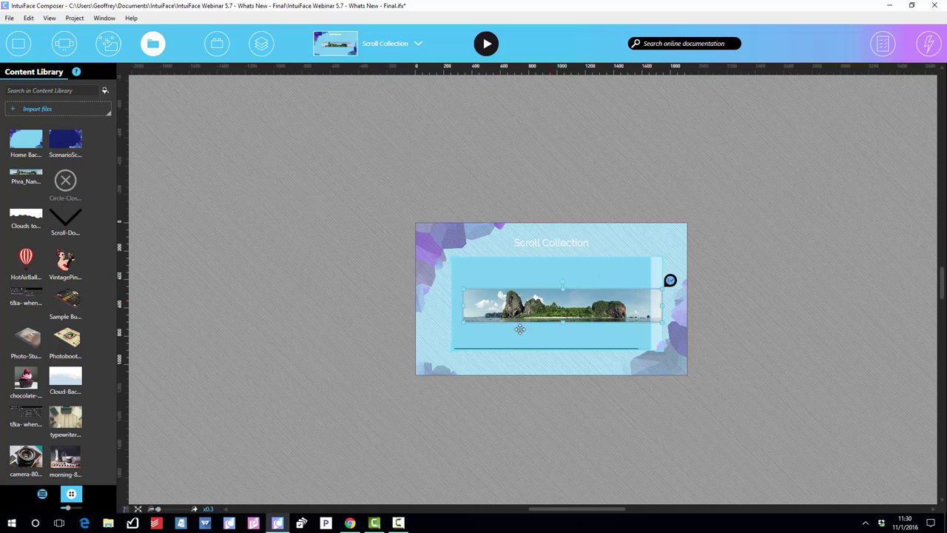
drag(465, 323, 396, 351)
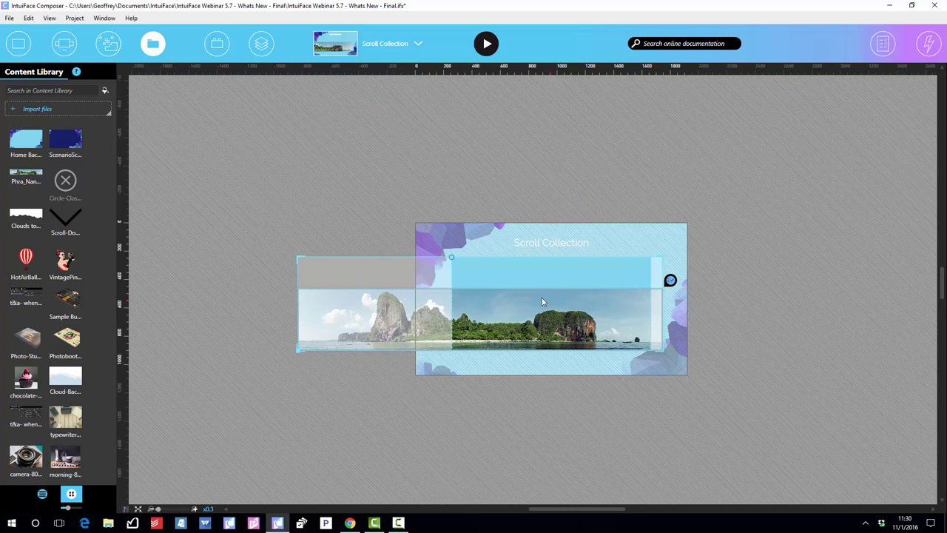
drag(660, 289, 848, 258)
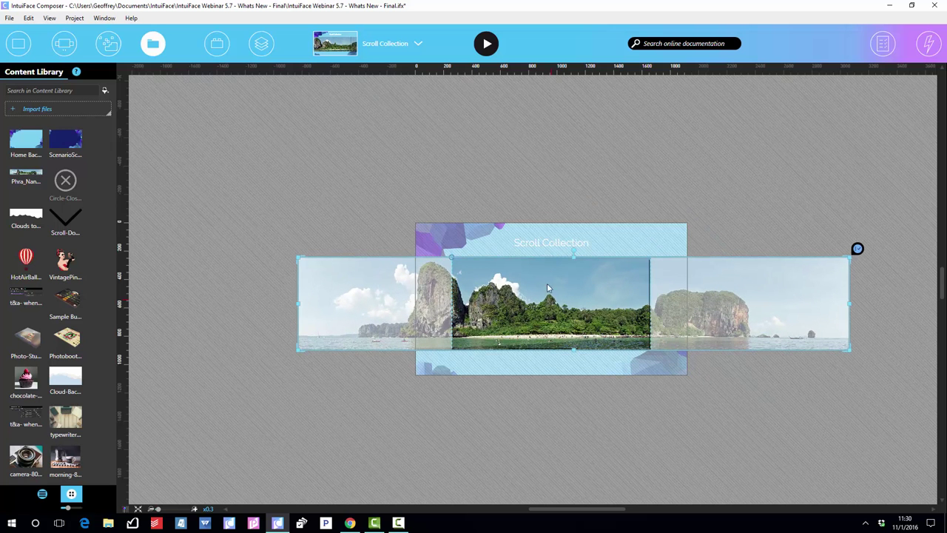
drag(570, 309, 608, 312)
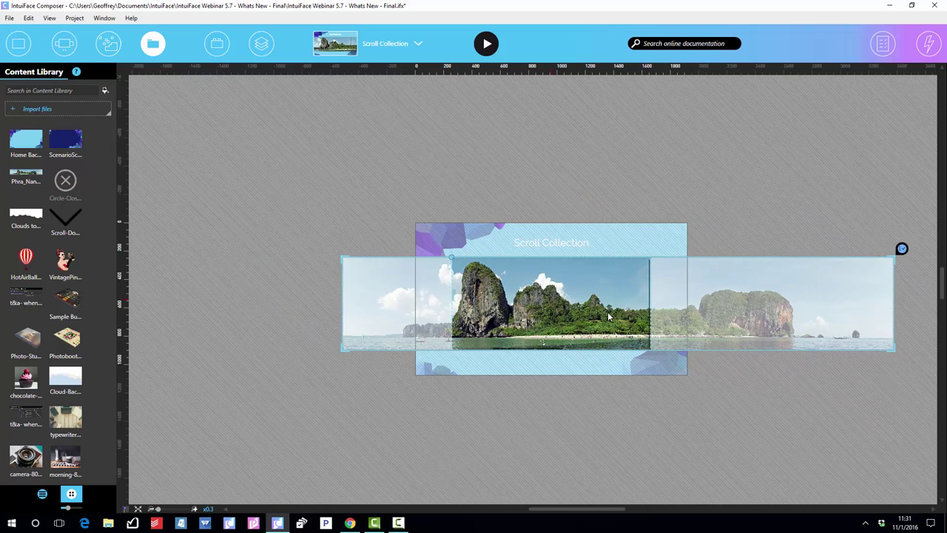
- Drop two Circle-Close icons onto the panorama
drag(69, 182, 546, 301)
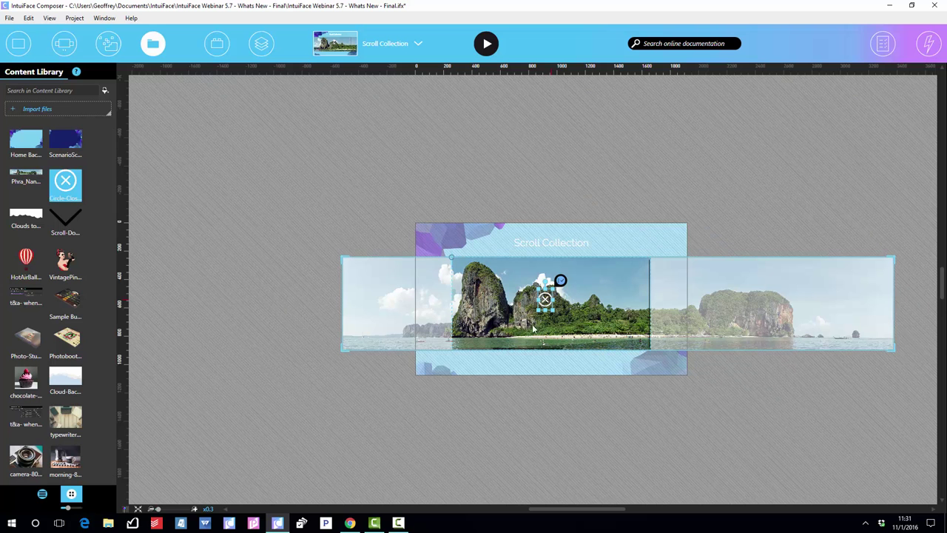
drag(57, 185, 582, 317)
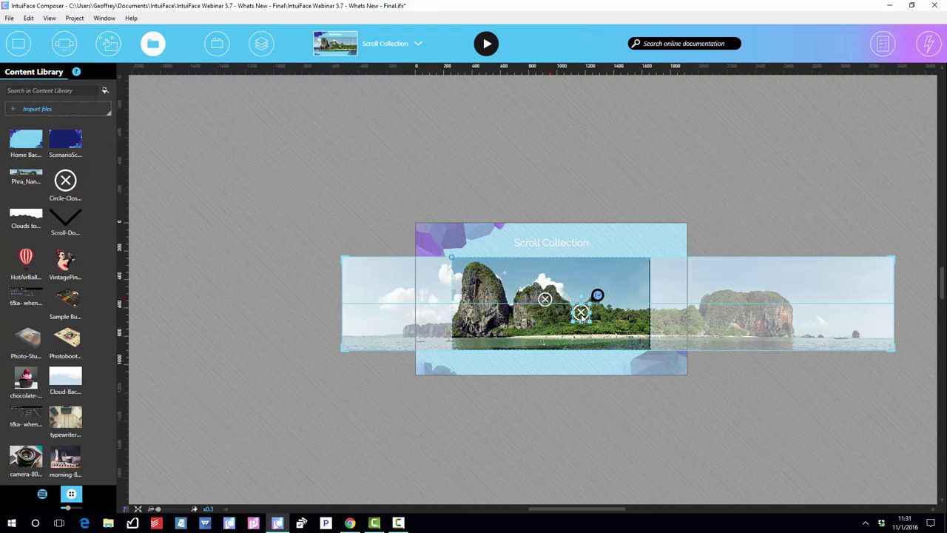
click(262, 43)
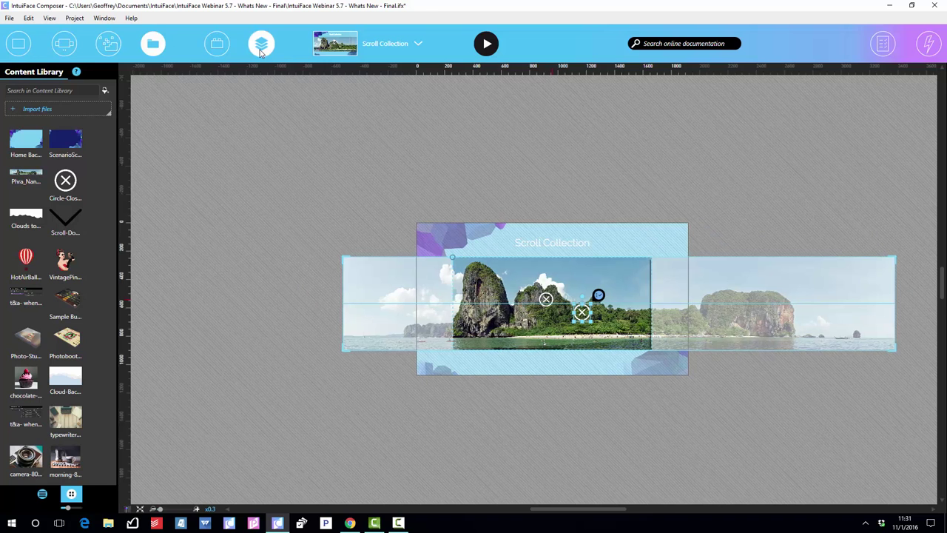
- Drag the content into the Scroll collection via Scene Structure and open the collection for editing
click(162, 46)
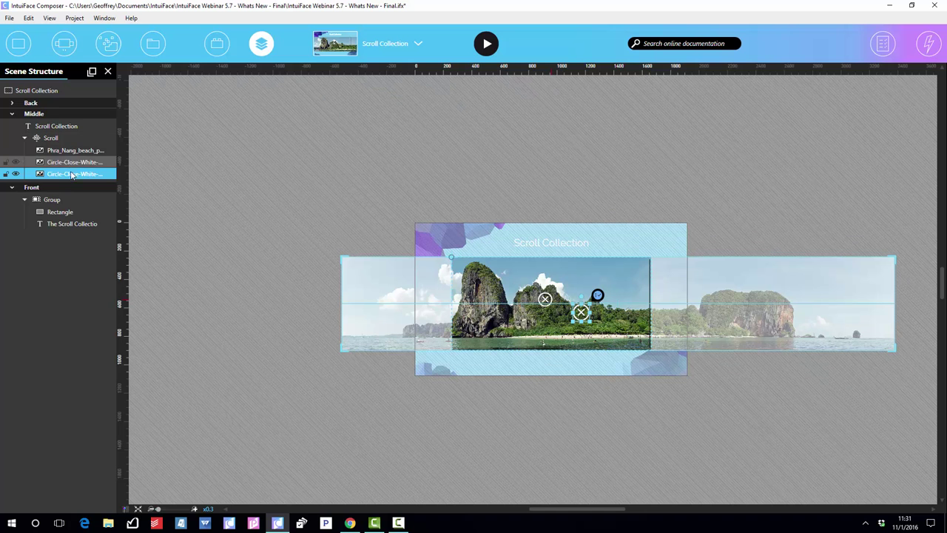
drag(72, 152, 516, 427)
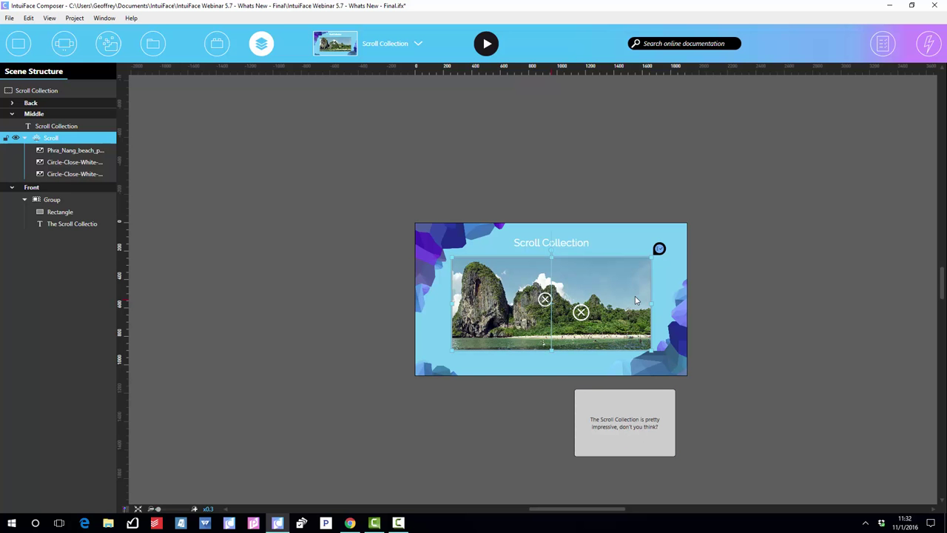
double_click(594, 315)
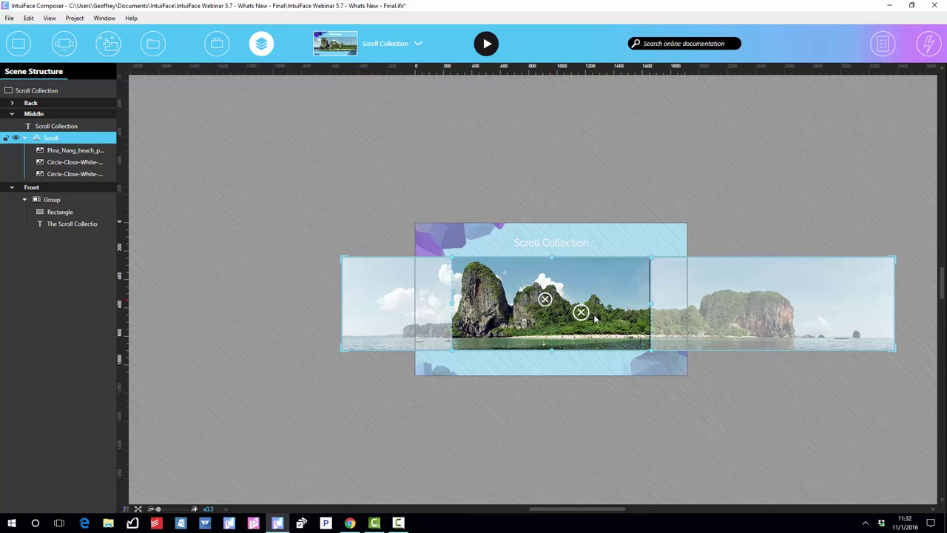
- Position the second Circle-Close icon at X 912, Y 390, sized 118 × 123
click(583, 315)
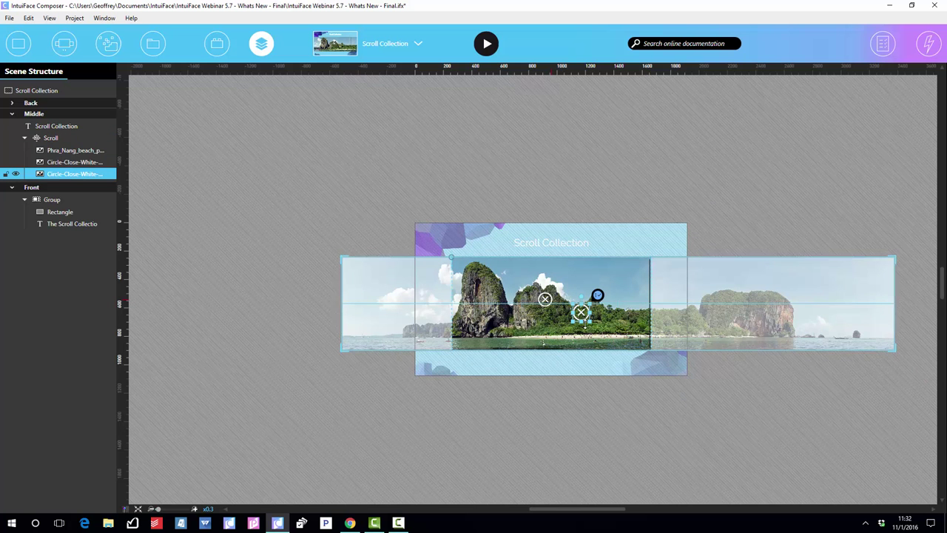
click(882, 43)
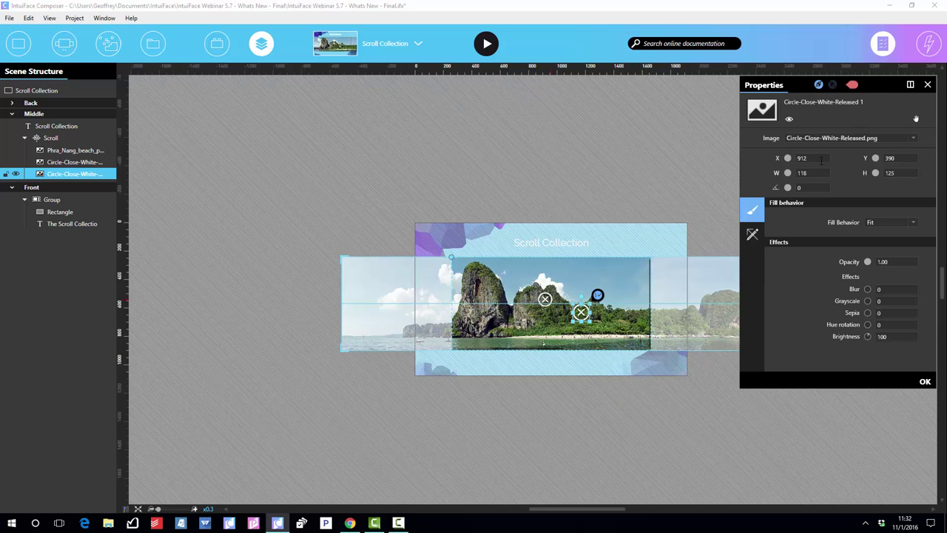
text(9)
click(928, 85)
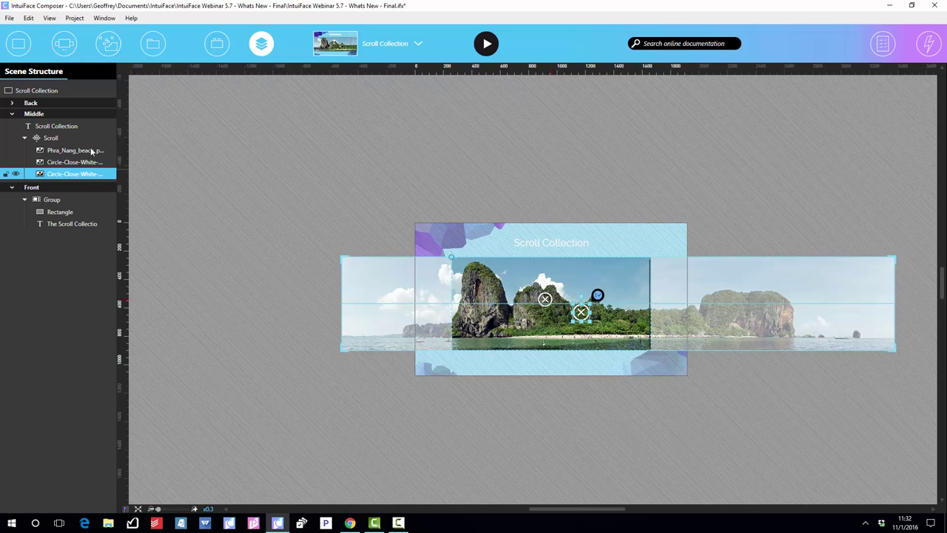
click(60, 138)
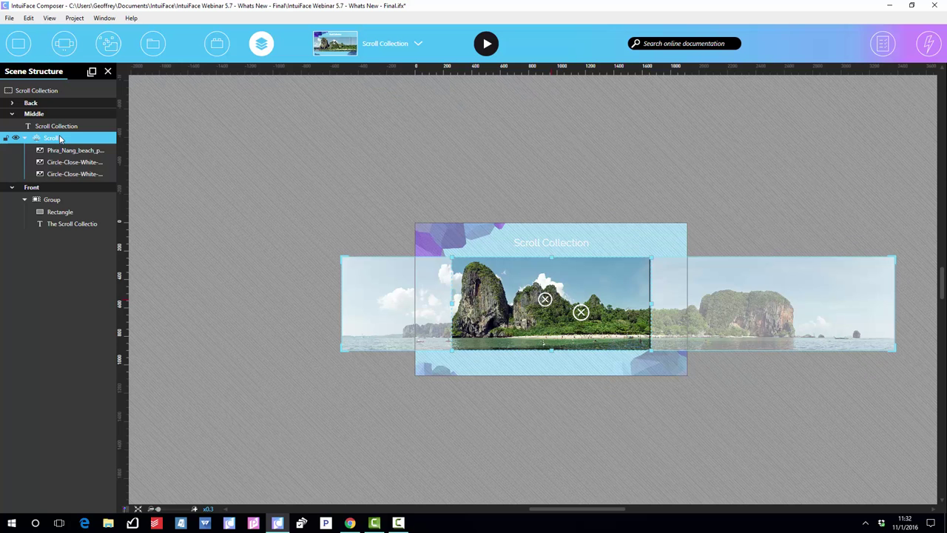
- Add a Scroll trigger 'Horizontal scroll is more than' 1050 pixels
click(928, 42)
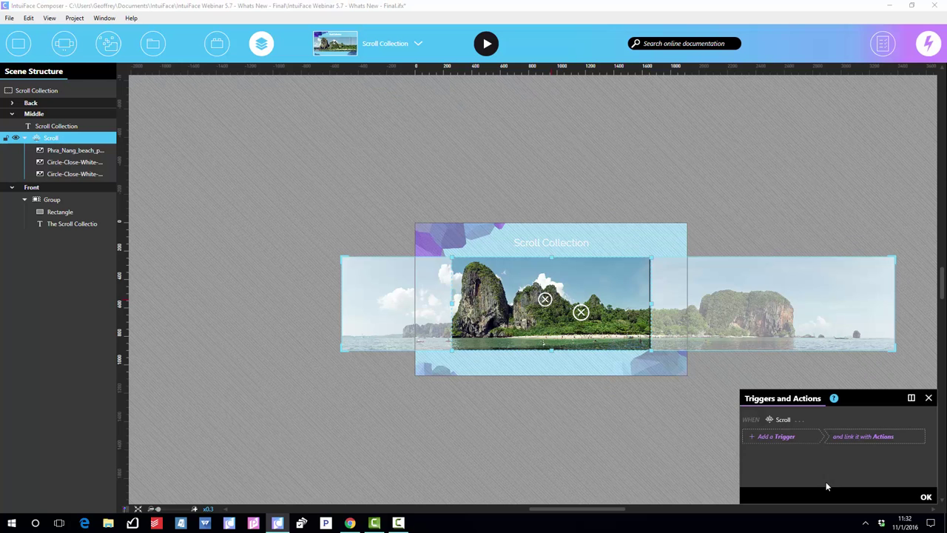
click(786, 437)
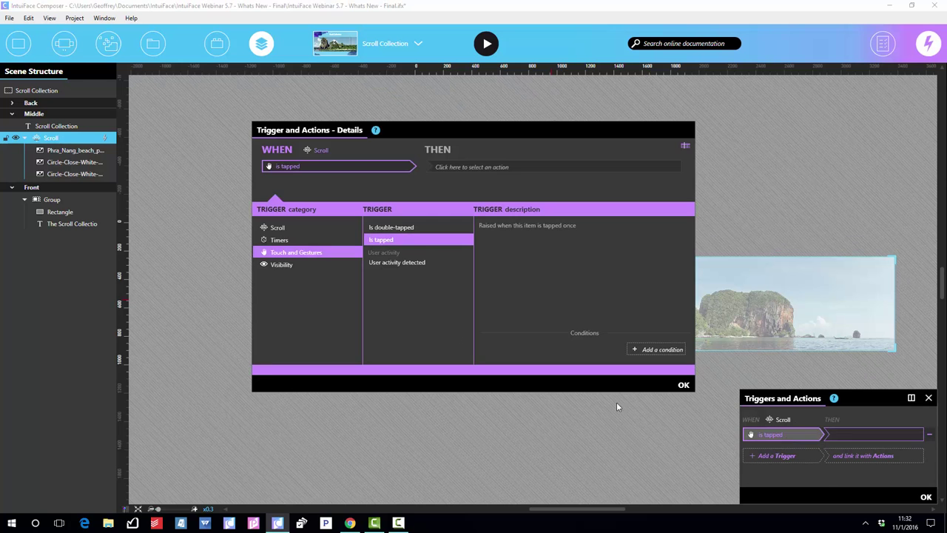
click(293, 228)
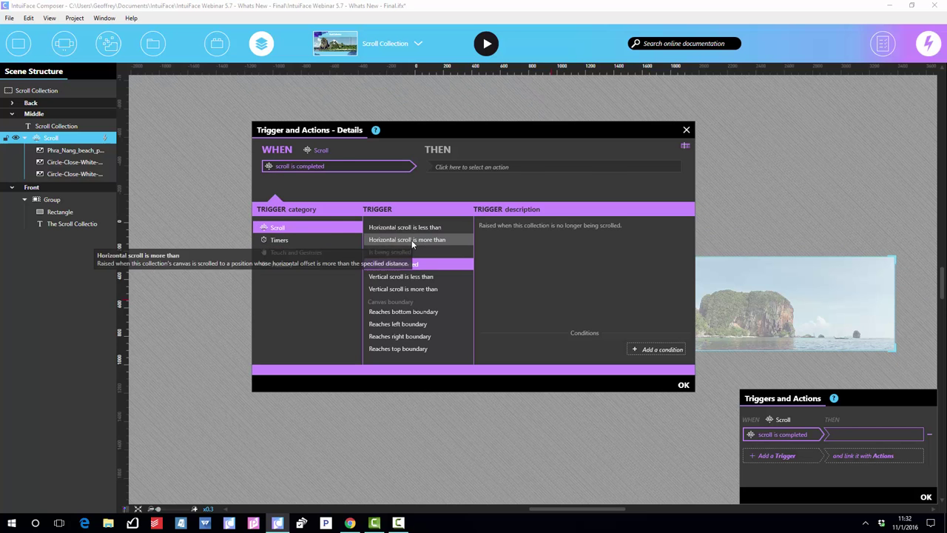
click(412, 243)
click(619, 250)
click(615, 269)
click(657, 249)
text(1050)
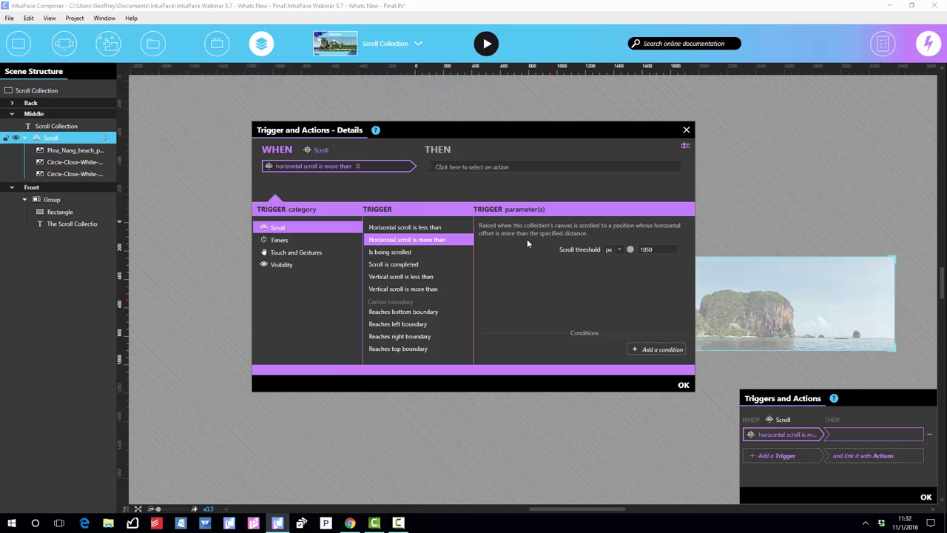
- Set its action to move the front-layer Group text panel onto the panorama
click(477, 165)
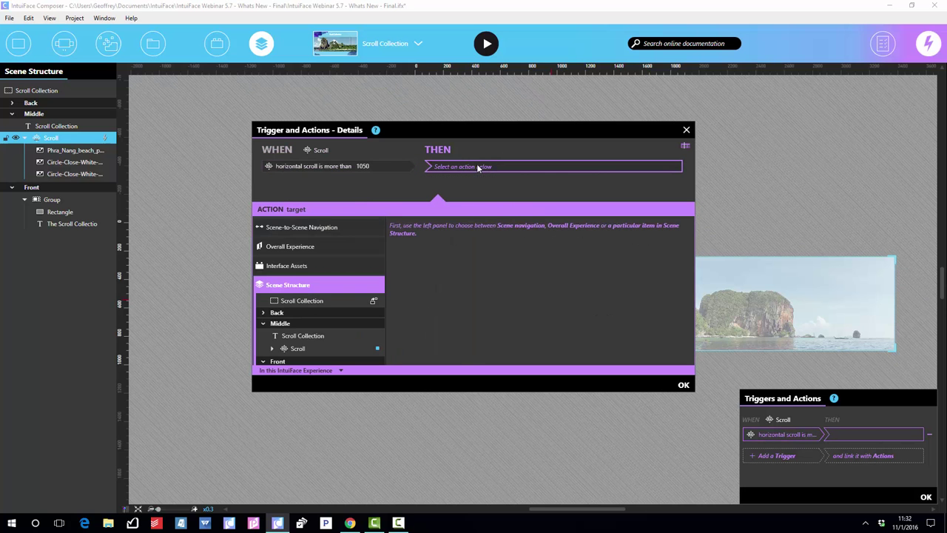
scroll(311, 318, down, 1)
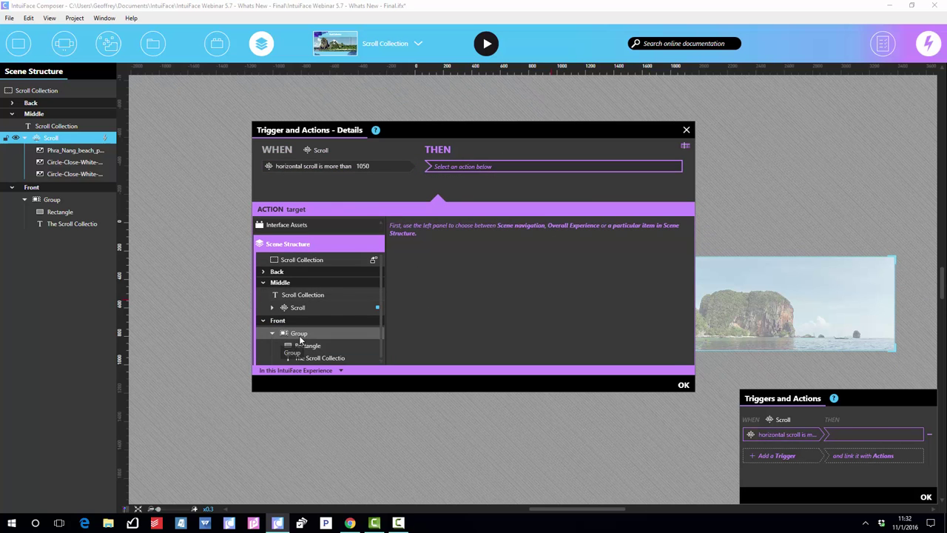
click(299, 334)
click(459, 241)
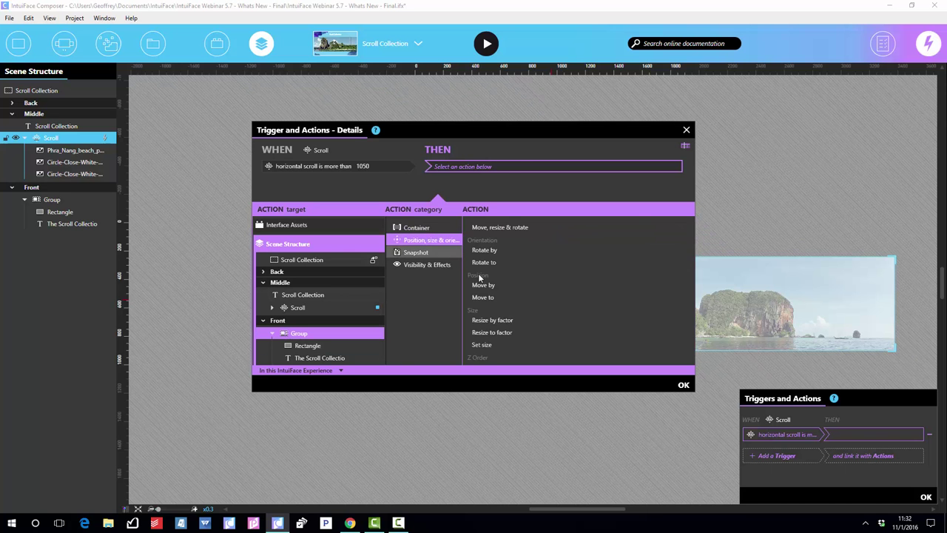
click(485, 297)
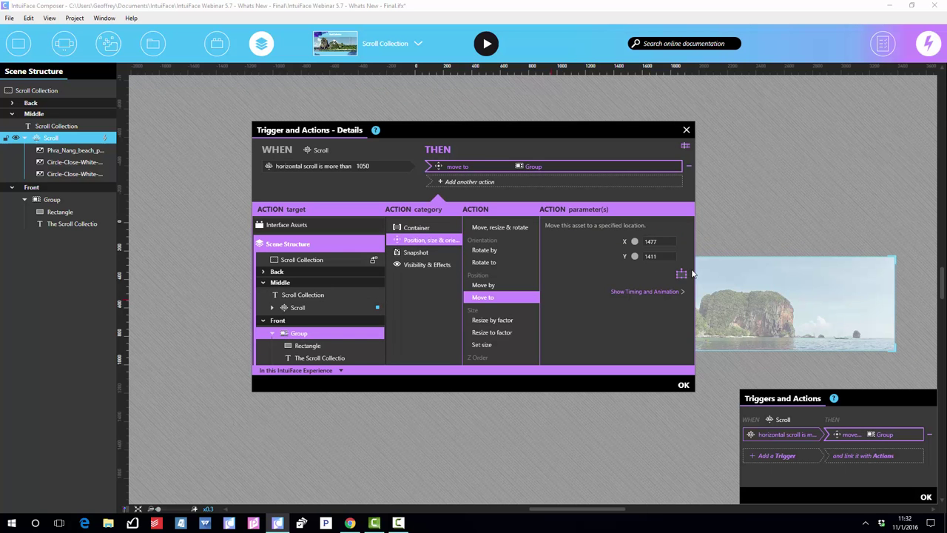
click(681, 275)
drag(617, 406, 623, 299)
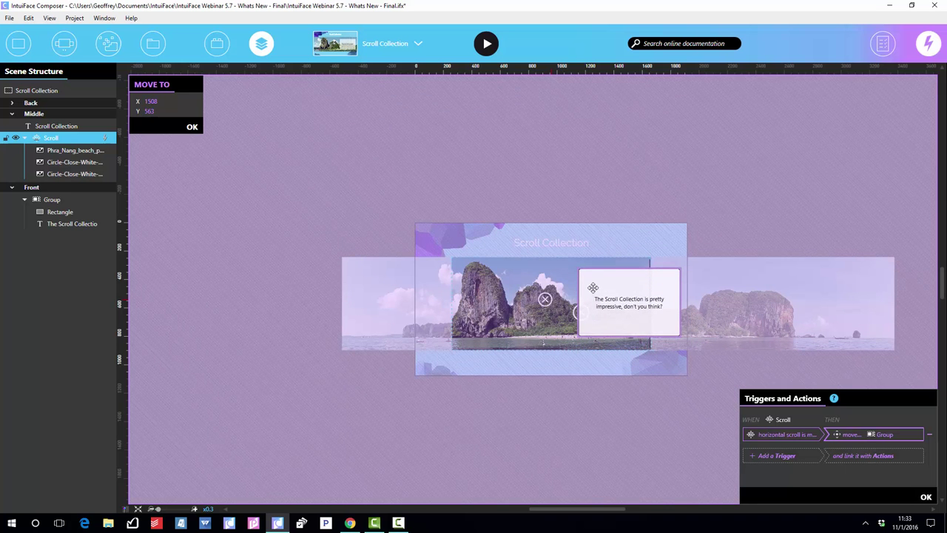
click(188, 126)
click(687, 383)
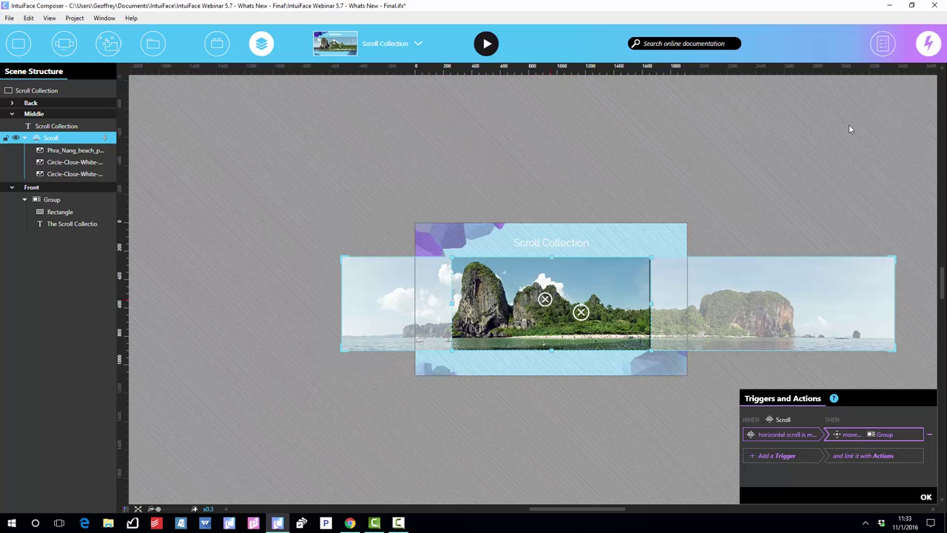
- Fit the whole scene in view and launch play mode
click(929, 44)
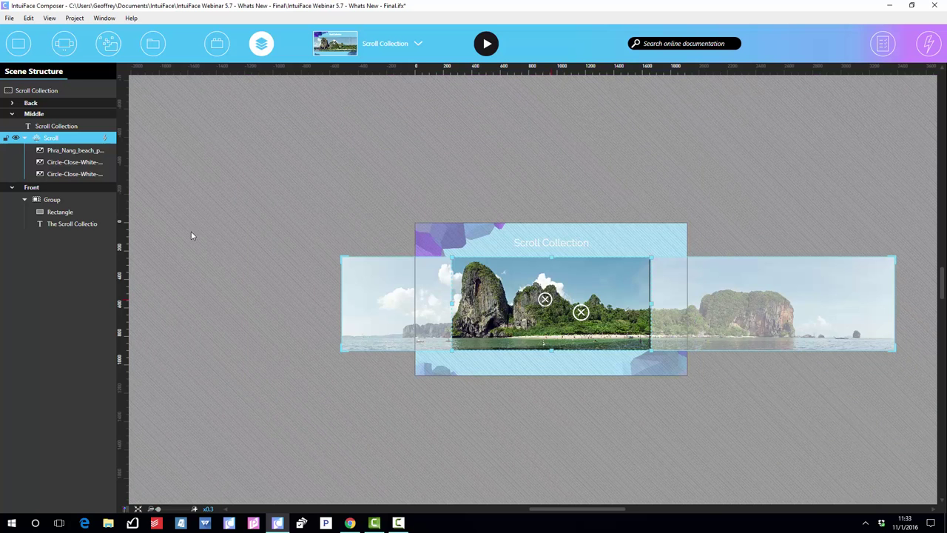
click(137, 509)
click(490, 45)
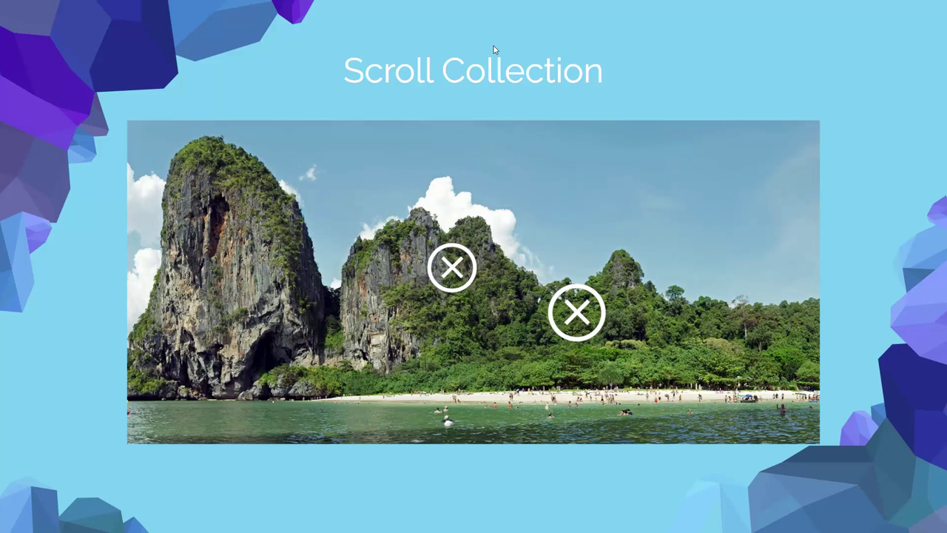
- Pan the panorama left until the text panel slides in, then advance to the next slide
drag(333, 326, 390, 348)
drag(554, 334, 287, 348)
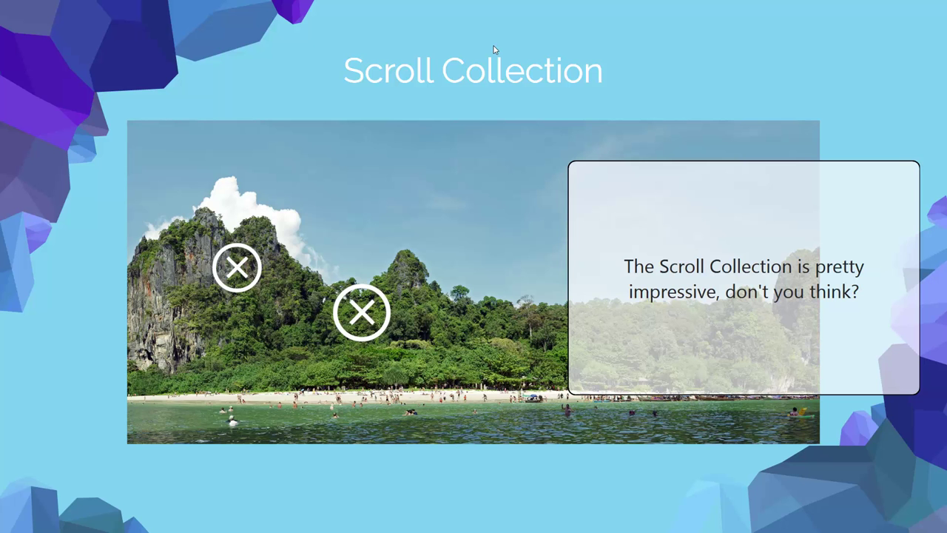
key(Right)
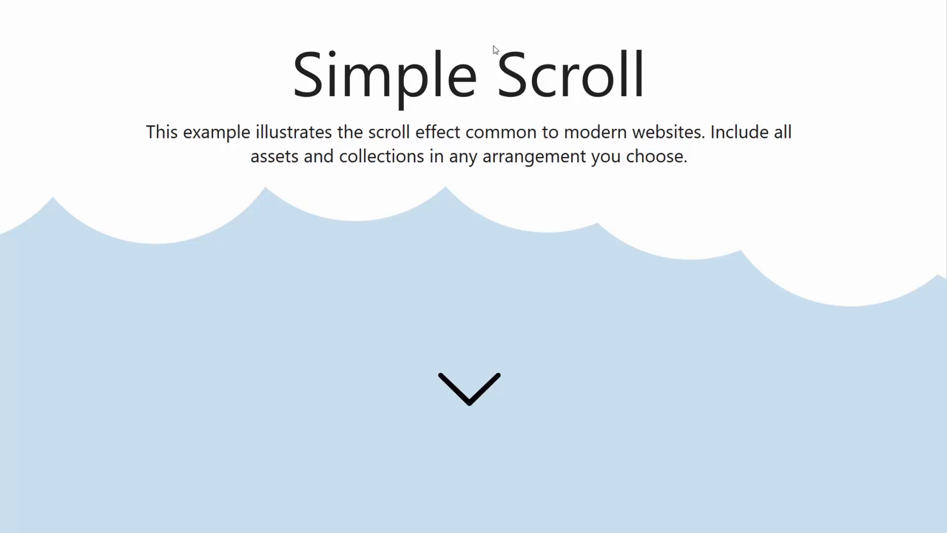
- Scroll down past the layered app screens to the grid of cupcake photos
scroll(495, 50, down, 4)
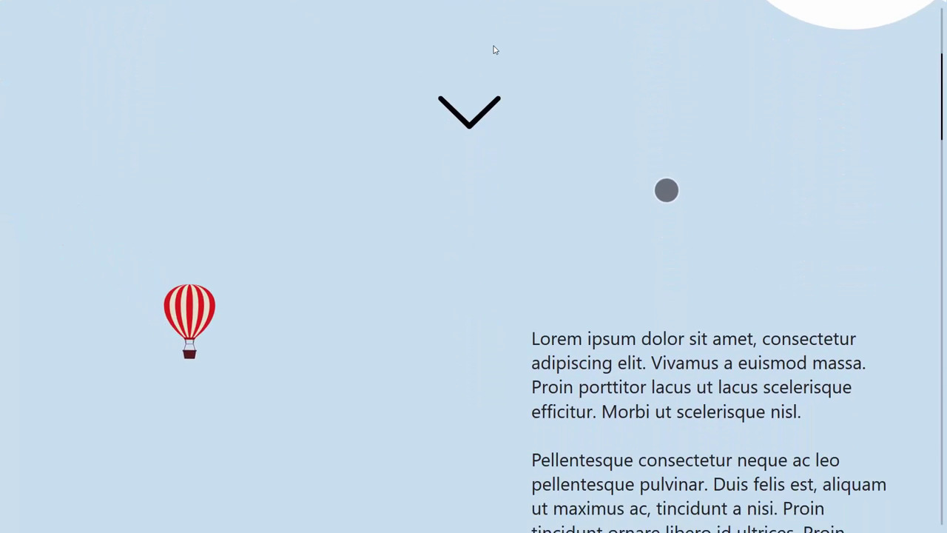
scroll(495, 50, down, 2)
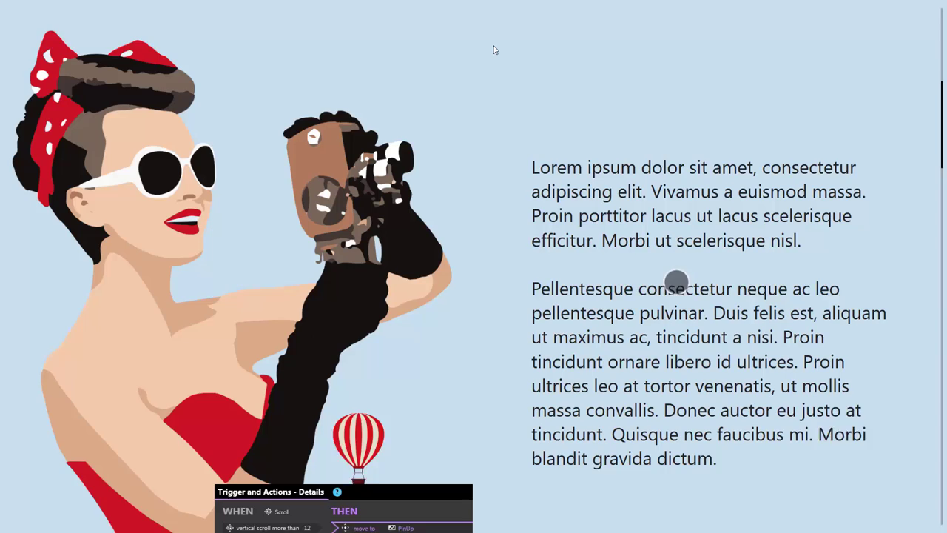
scroll(495, 49, down, 2)
scroll(495, 50, down, 2)
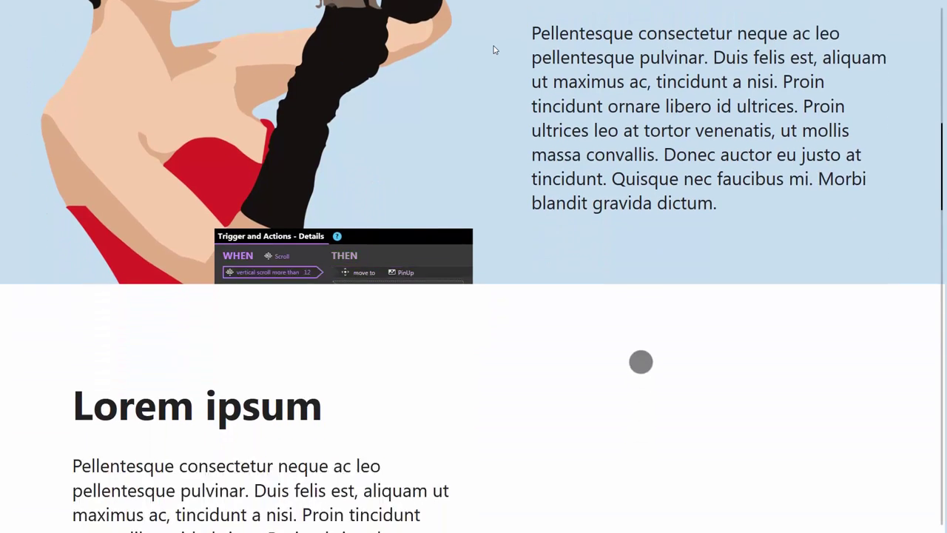
scroll(495, 49, down, 4)
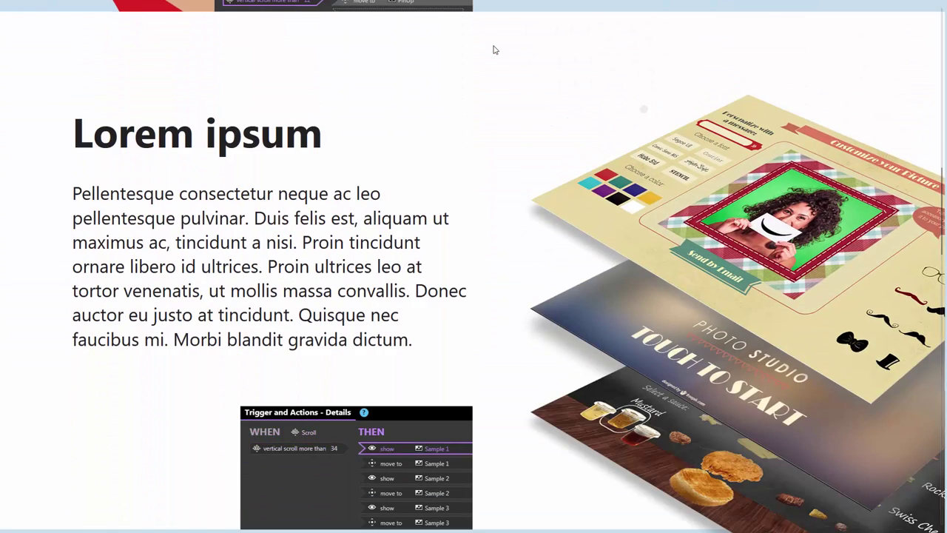
scroll(495, 50, down, 4)
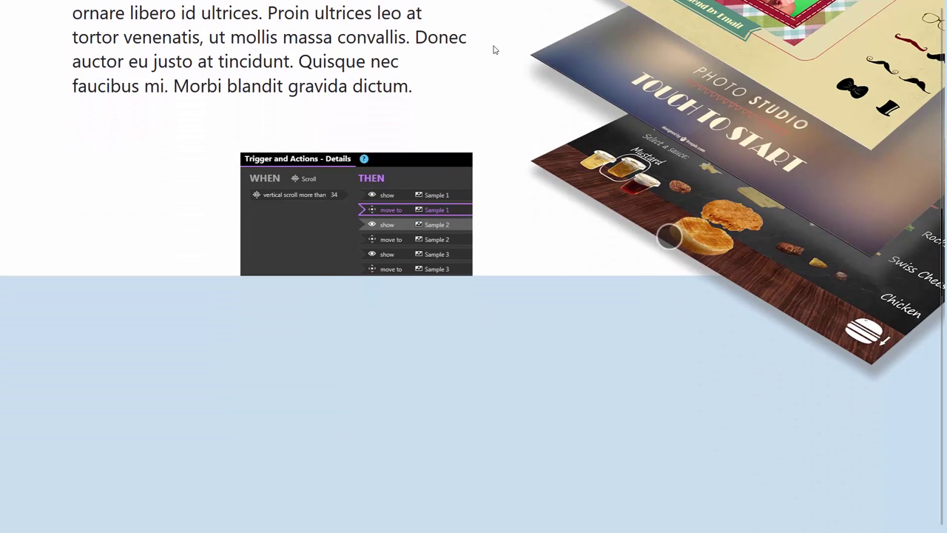
scroll(495, 50, down, 2)
scroll(495, 50, down, 2)
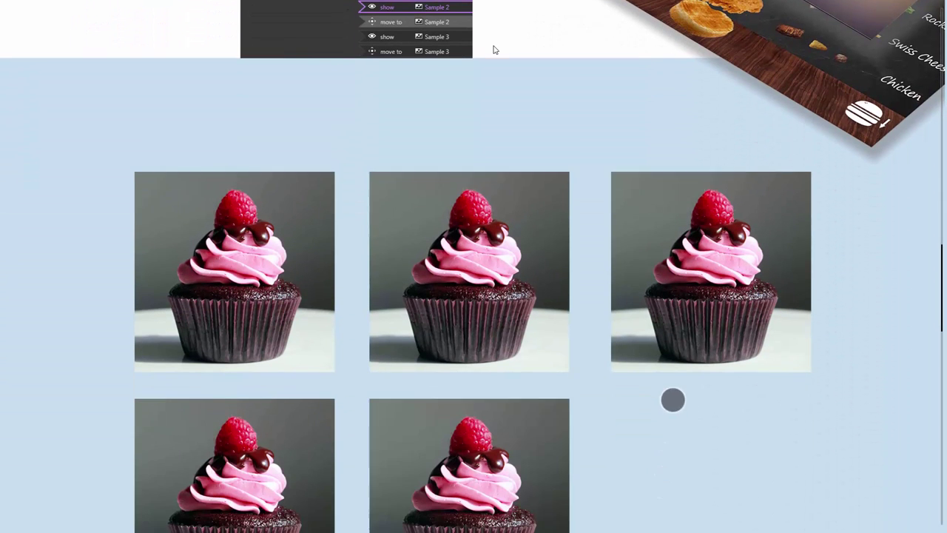
scroll(495, 50, down, 2)
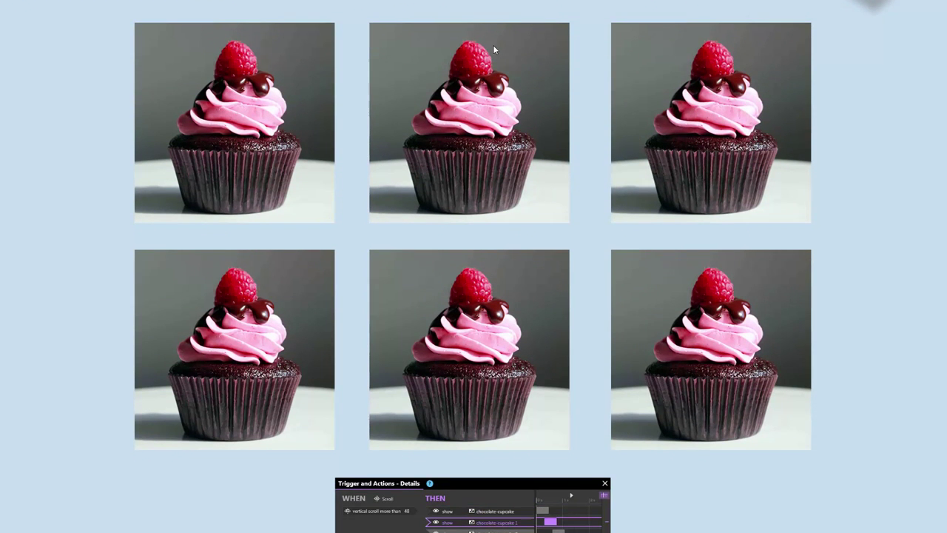